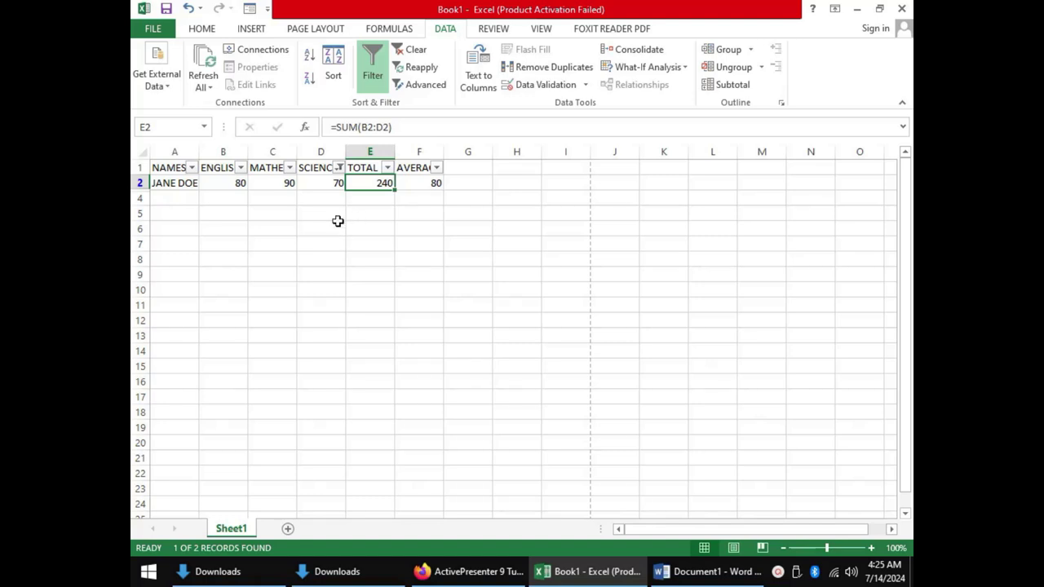
Undo the science column filter and the filter setup on the score table's header row.
{"action": "left_click", "coordinate": [204, 31]}
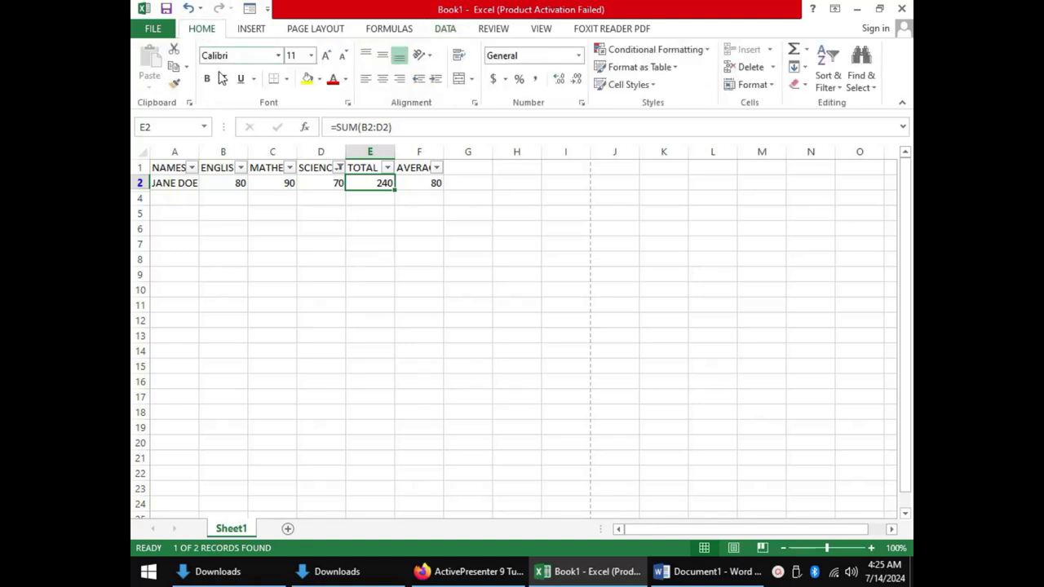
{"action": "left_click", "coordinate": [189, 8]}
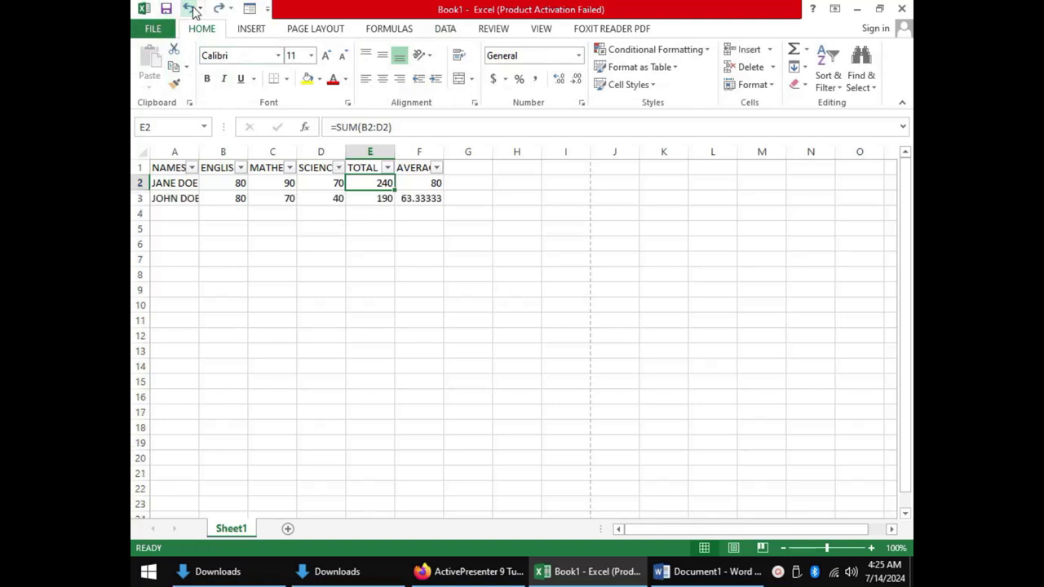
{"action": "left_click", "coordinate": [190, 8]}
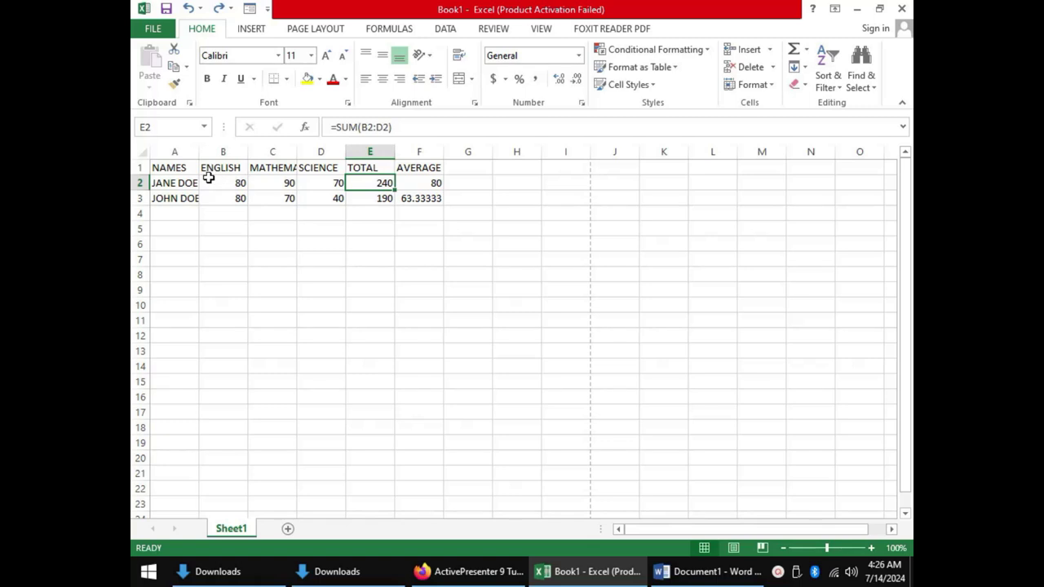
Open Data Validation for the scores in B2:D3 and review its criteria, input message and error alert settings.
{"action": "left_click_drag", "start_coordinate": [209, 179], "coordinate": [334, 198]}
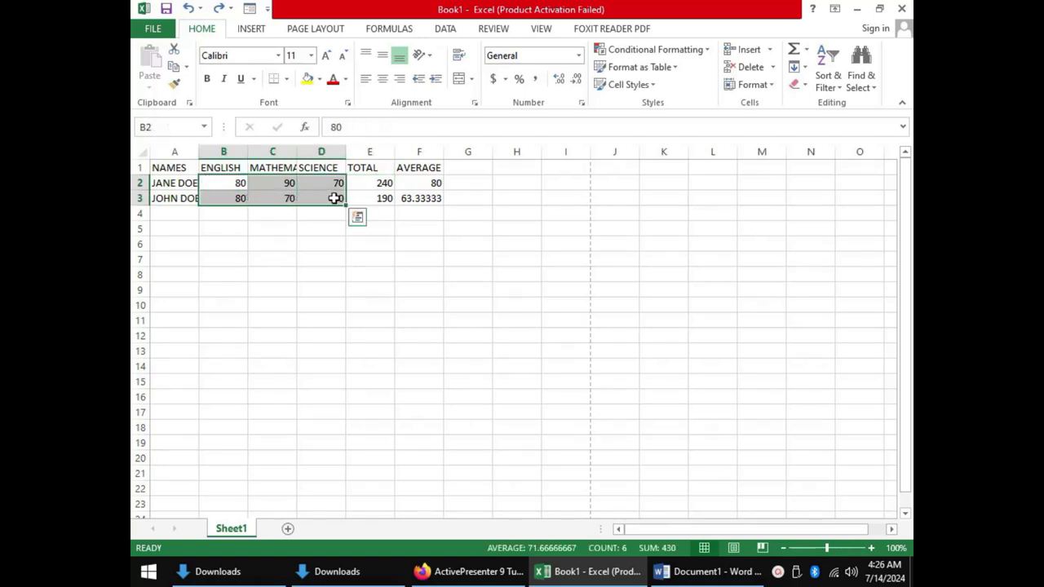
{"action": "left_click", "coordinate": [445, 28]}
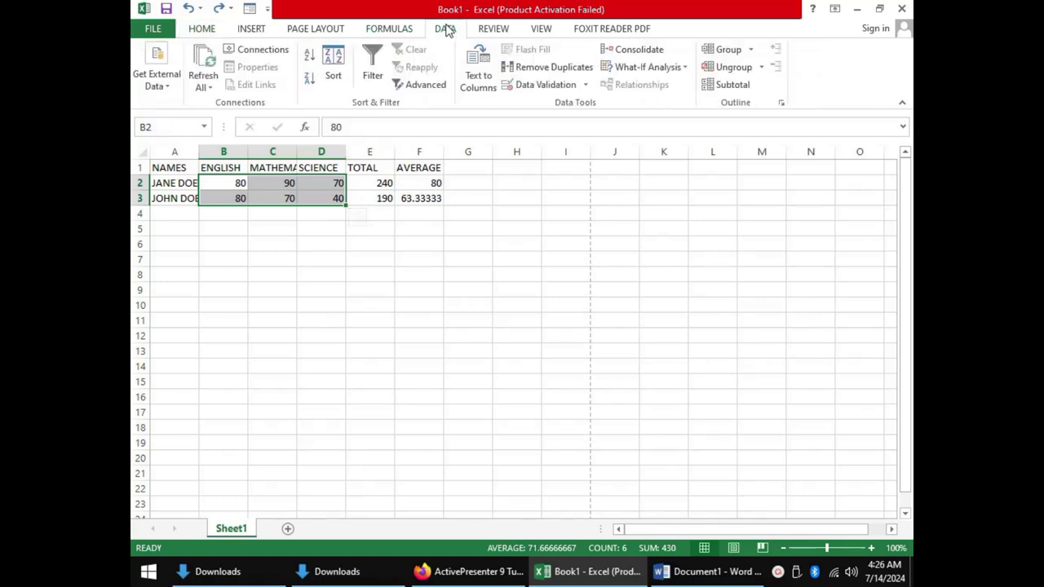
{"action": "left_click", "coordinate": [576, 90]}
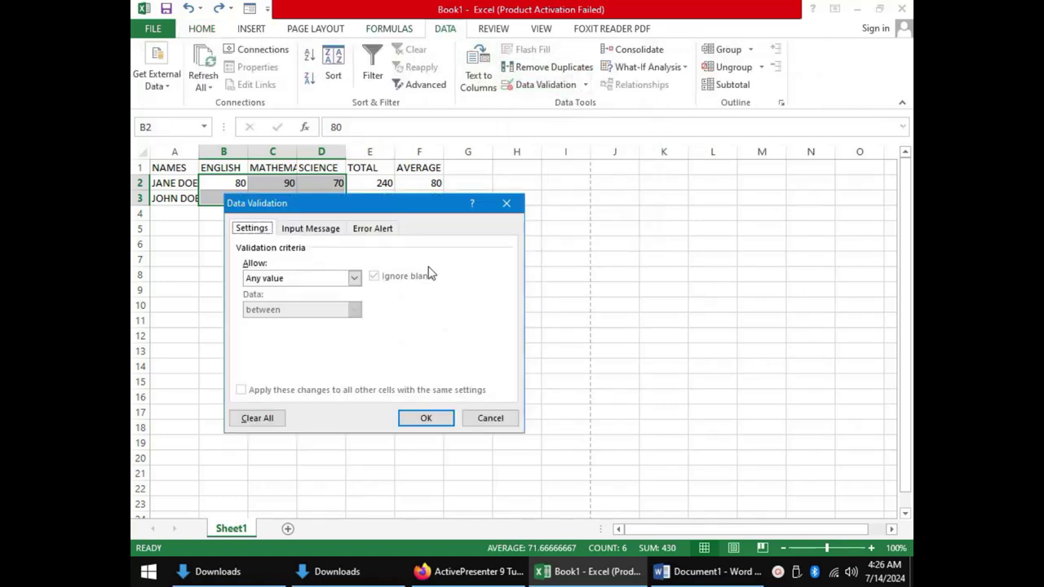
{"action": "left_click_drag", "start_coordinate": [406, 204], "coordinate": [367, 149]}
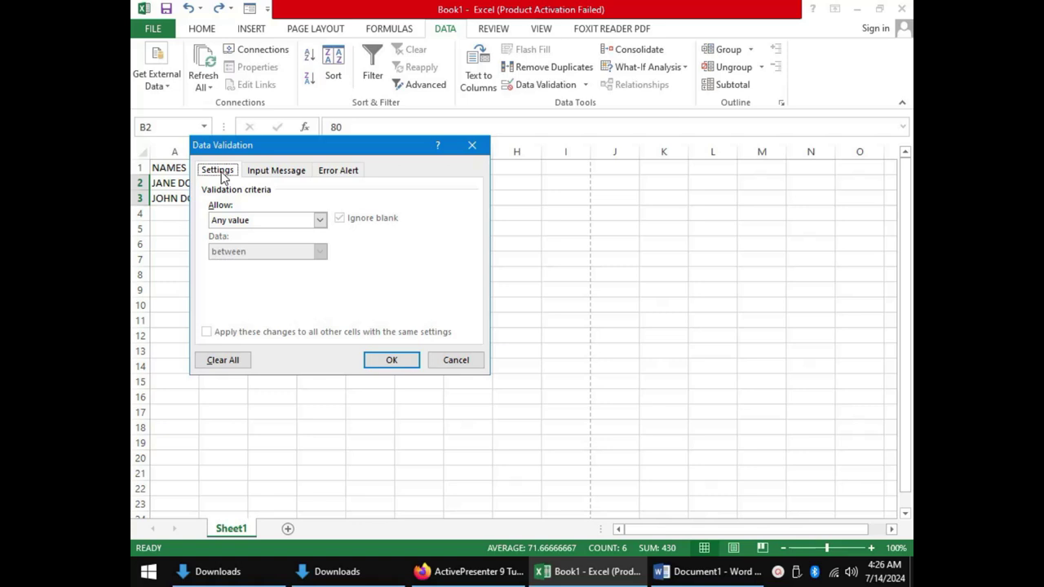
{"action": "left_click", "coordinate": [268, 175]}
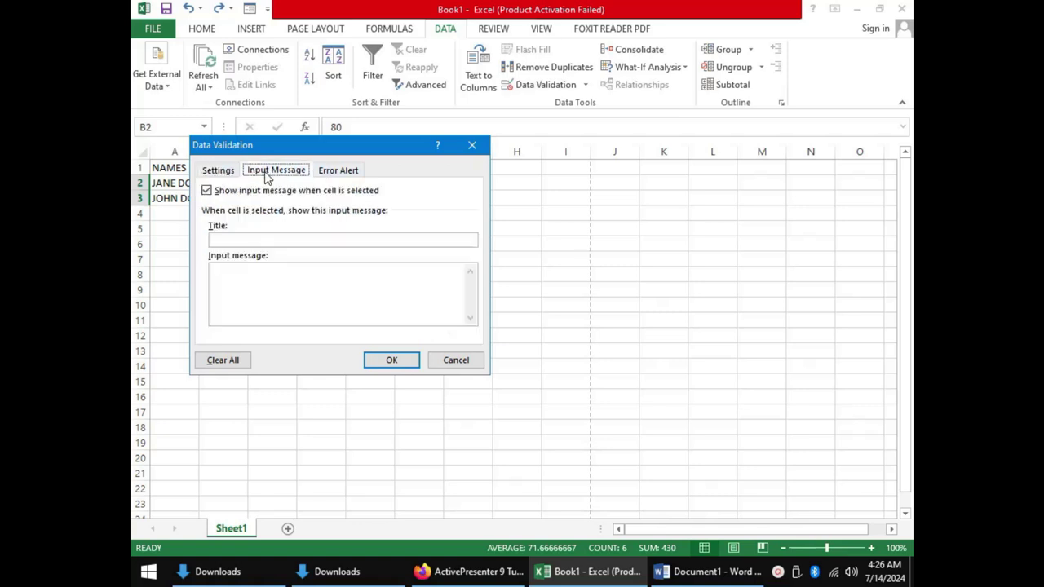
{"action": "left_click", "coordinate": [337, 173]}
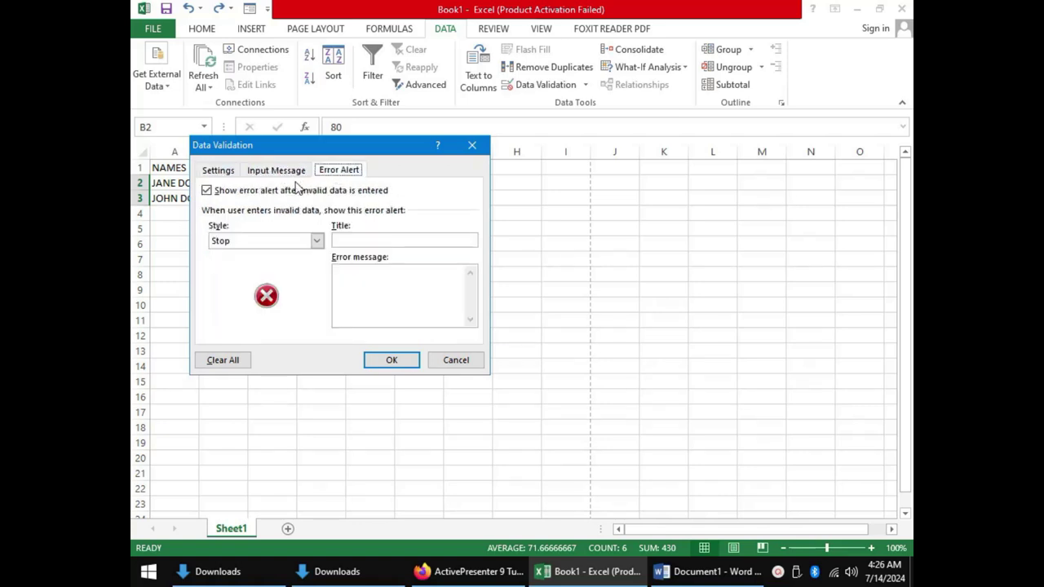
{"action": "left_click", "coordinate": [223, 174]}
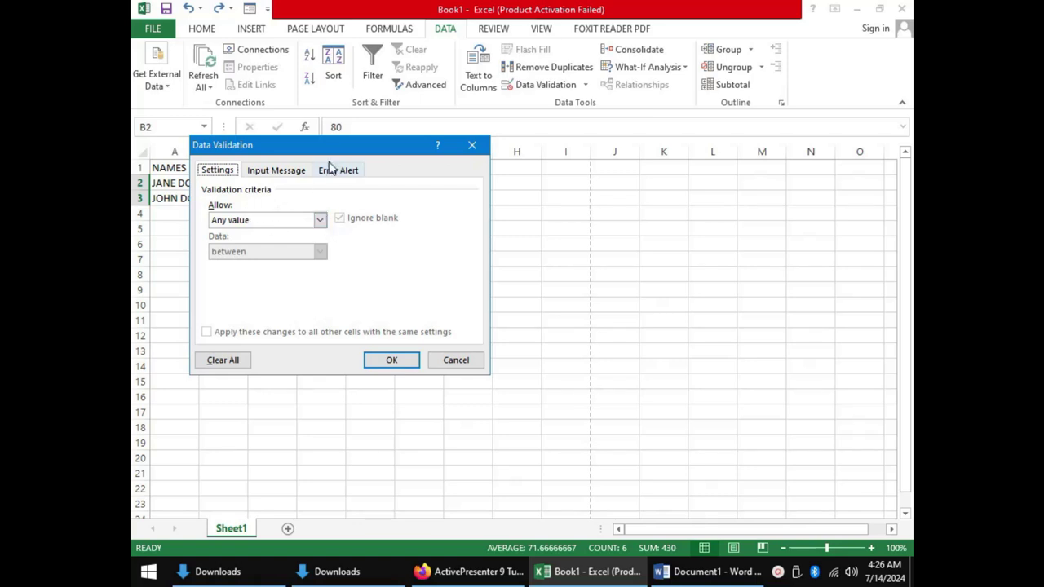
{"action": "left_click_drag", "start_coordinate": [332, 151], "coordinate": [362, 240]}
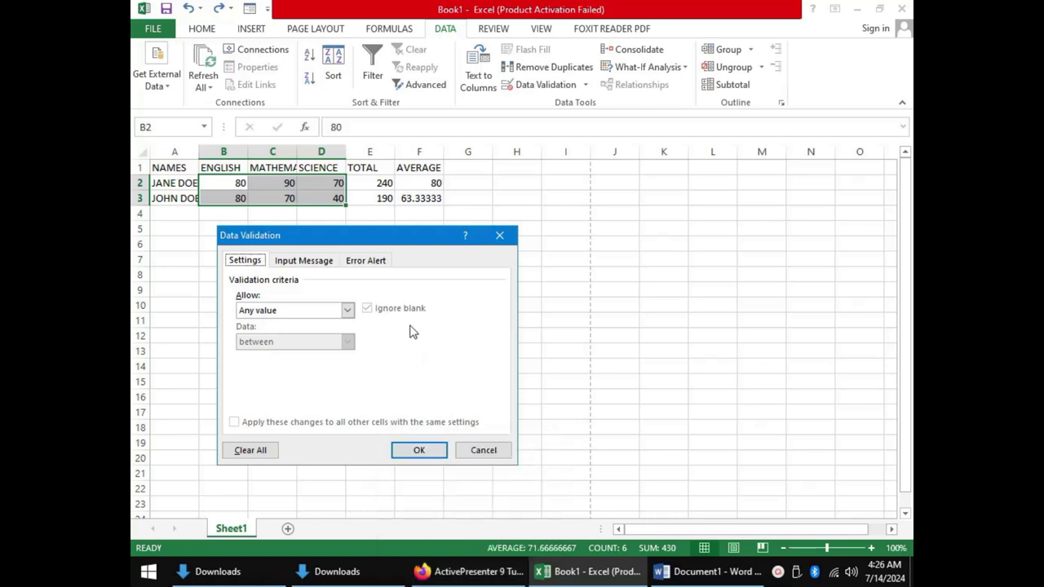
Restrict the selected score cells to whole numbers between a minimum of 0 and a maximum of 100.
{"action": "left_click", "coordinate": [347, 311]}
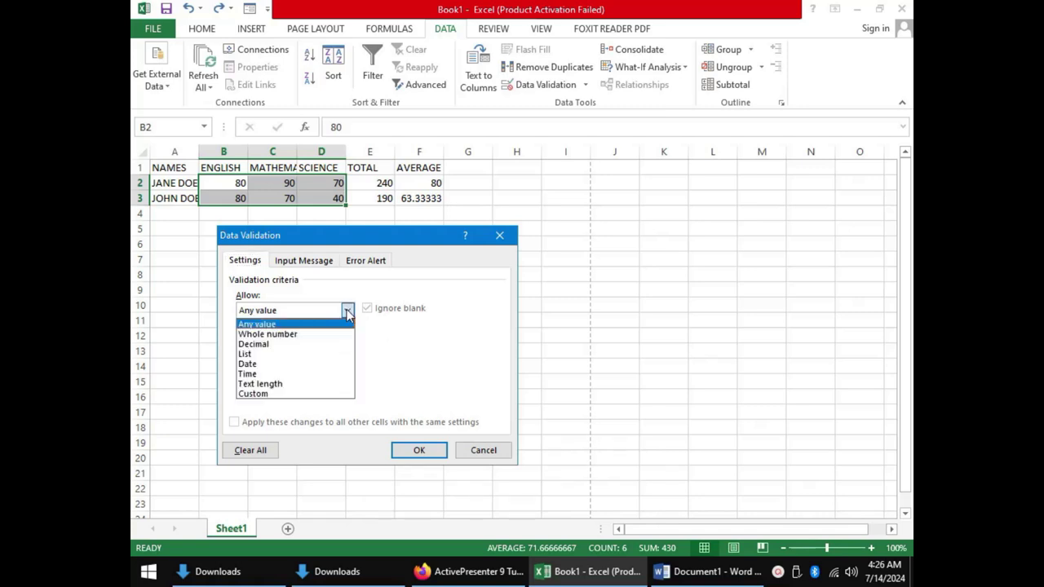
{"action": "left_click", "coordinate": [291, 334]}
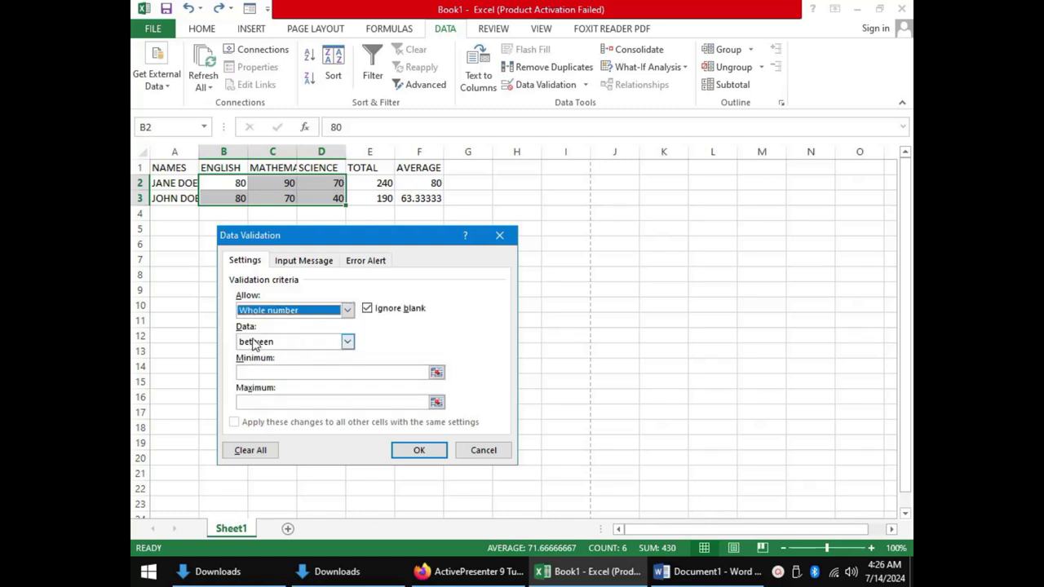
{"action": "left_click", "coordinate": [347, 342]}
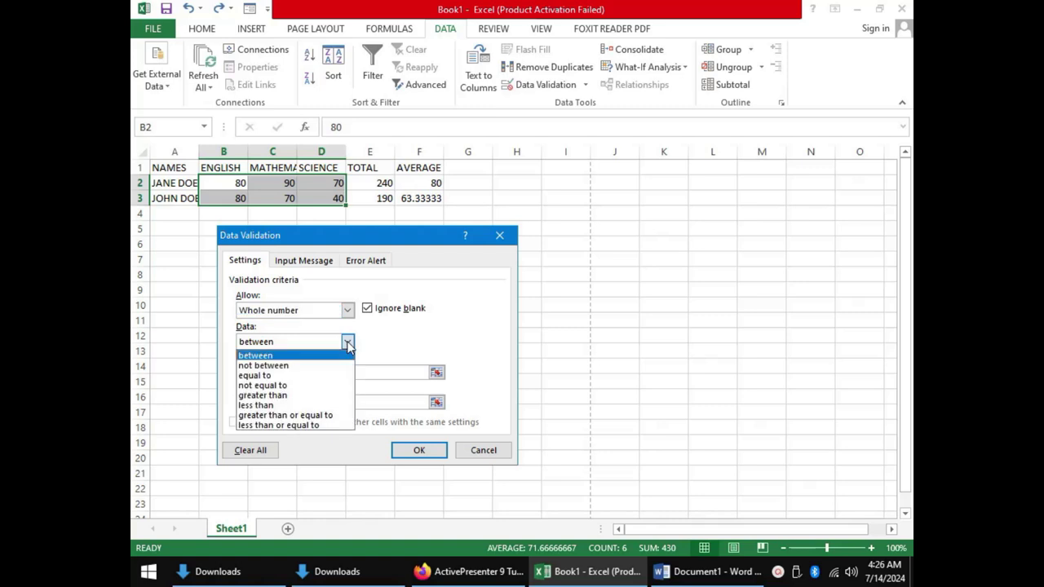
{"action": "left_click", "coordinate": [348, 341]}
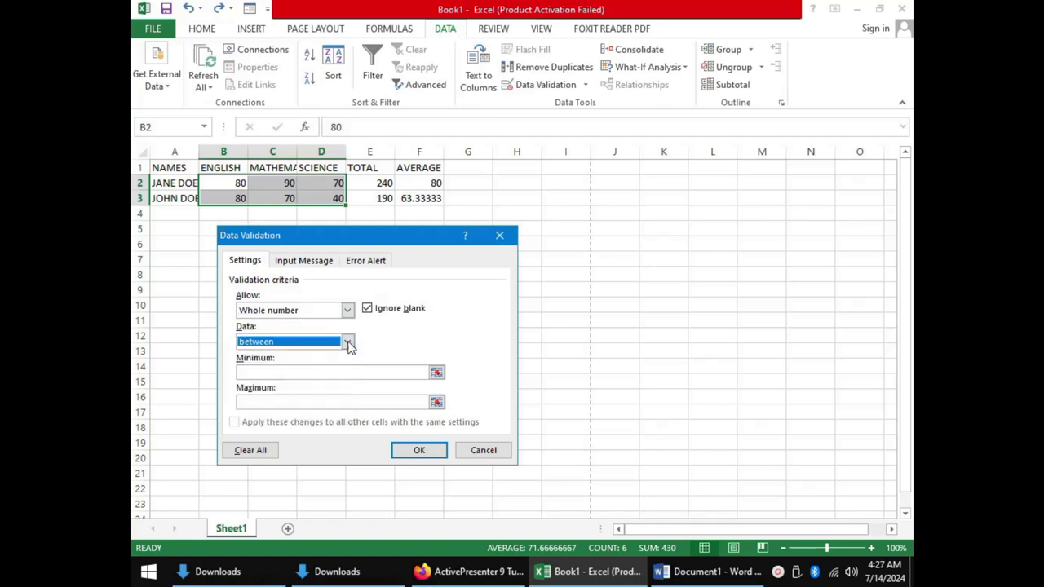
{"action": "left_click", "coordinate": [302, 344]}
{"action": "left_click", "coordinate": [302, 345]}
{"action": "left_click", "coordinate": [274, 372]}
{"action": "type", "text": "0"}
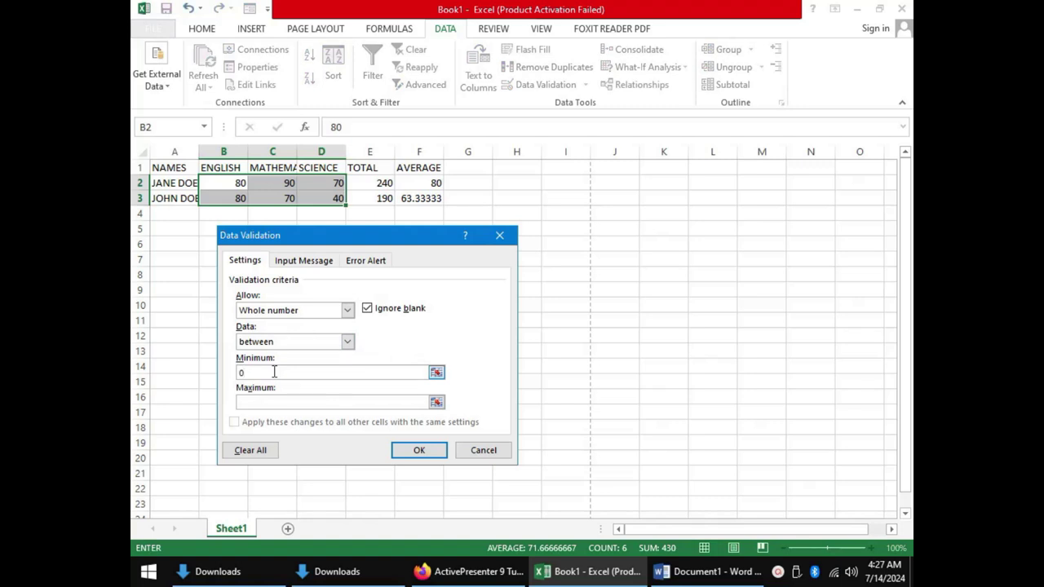
{"action": "left_click", "coordinate": [270, 403]}
{"action": "type", "text": "100"}
Add an input message titled "VALID ENTRY" with the text "Please enter a score between 0 and 100".
{"action": "left_click", "coordinate": [305, 266]}
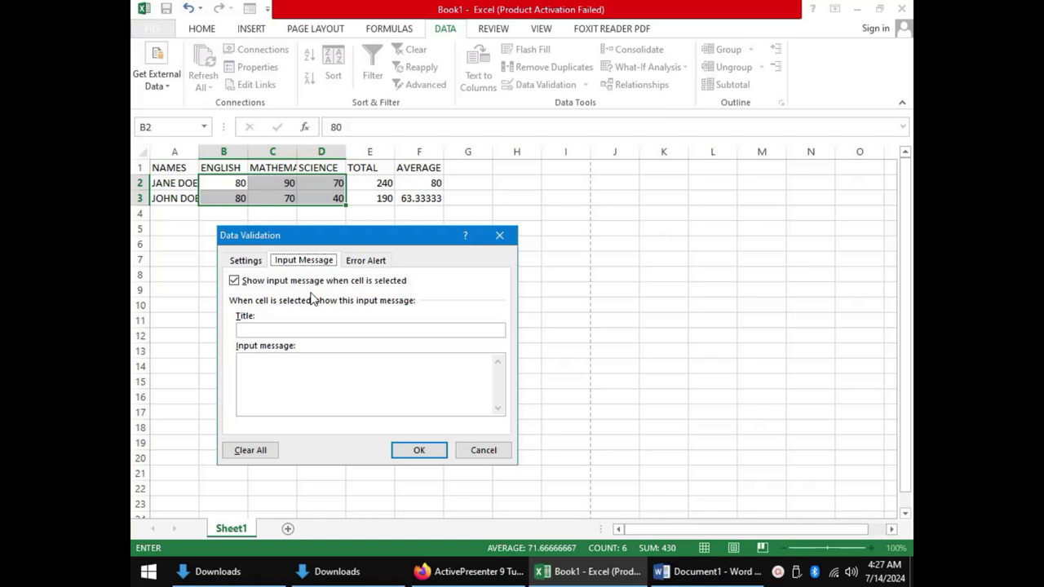
{"action": "left_click", "coordinate": [263, 331]}
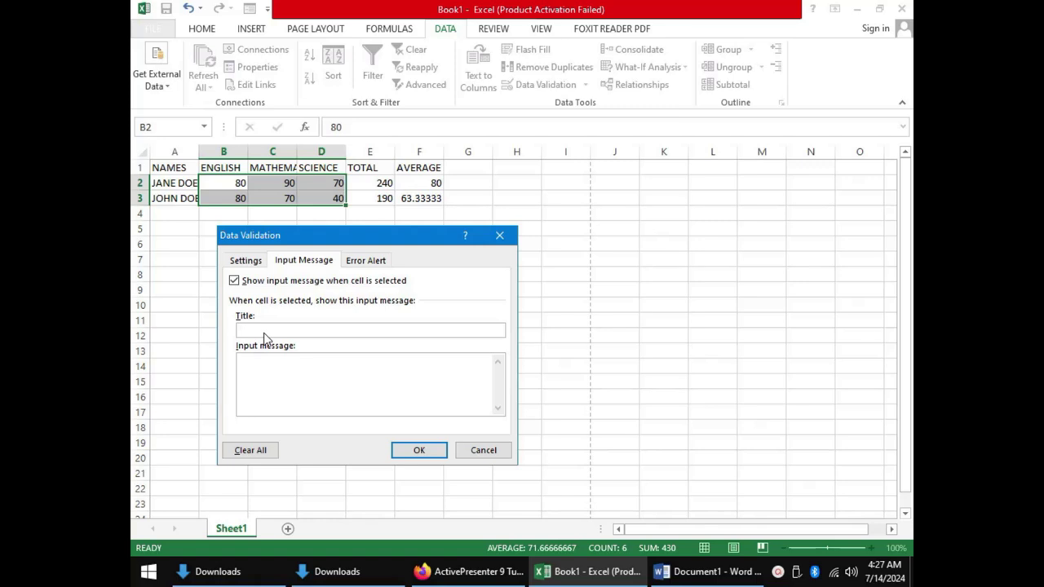
{"action": "type", "text": "VALID"}
{"action": "type", "text": " ENT"}
{"action": "type", "text": "RI"}
{"action": "left_click", "coordinate": [294, 367]}
{"action": "type", "text": "Please enter a score between 0 and 100"}
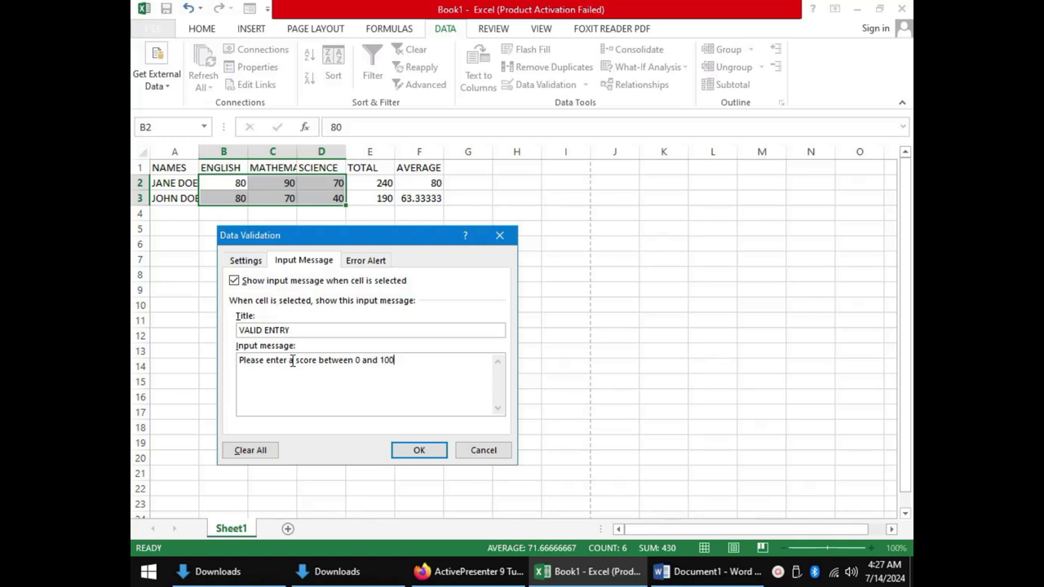
Add an error alert titled "ERROR! WRONG ENTRY" with message "The entry is invalid. please enter a score between 0 and 100" and apply the validation.
{"action": "left_click", "coordinate": [366, 262]}
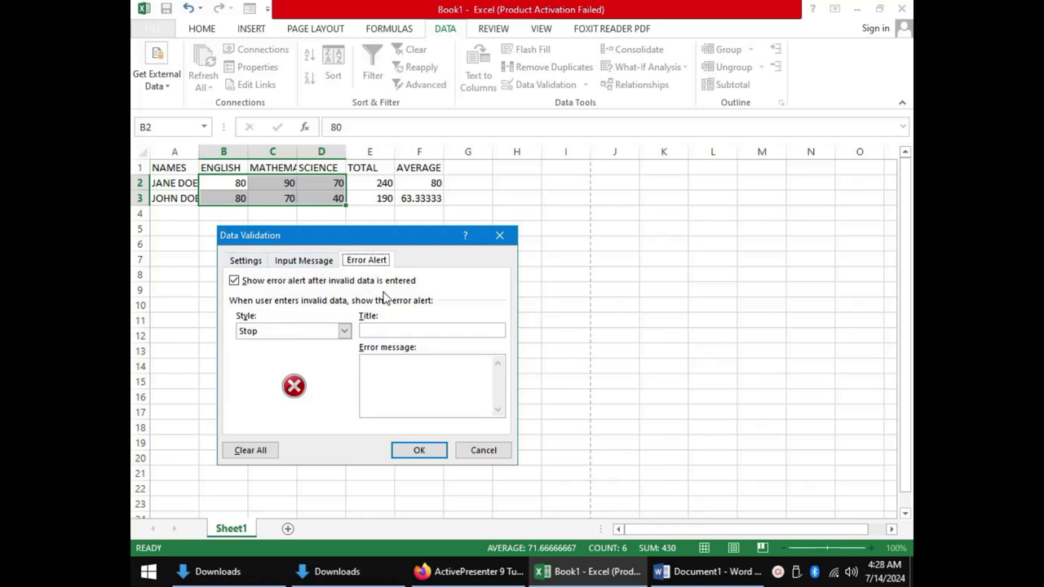
{"action": "left_click", "coordinate": [392, 331]}
{"action": "type", "text": "ERROR"}
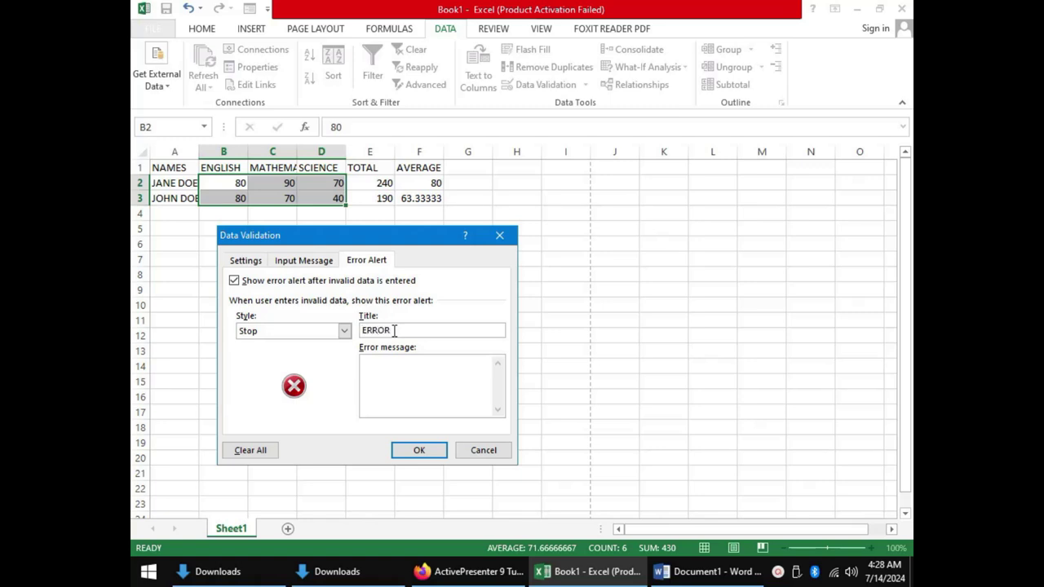
{"action": "type", "text": "WRONG ENTRY"}
{"action": "left_click", "coordinate": [414, 367]}
{"action": "type", "text": "The en"}
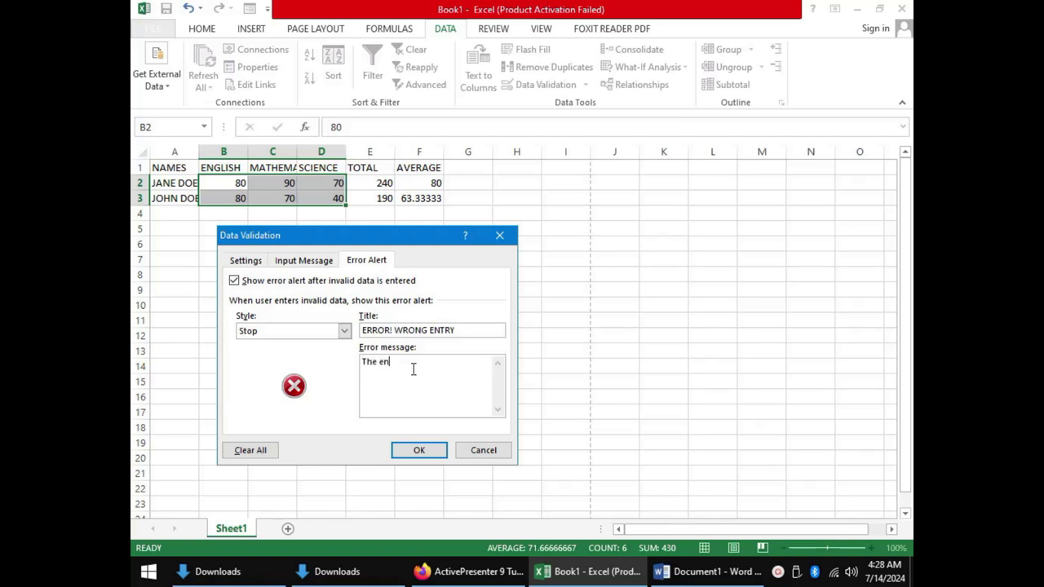
{"action": "type", "text": "try is invalid. please enter a score between 0 and 100"}
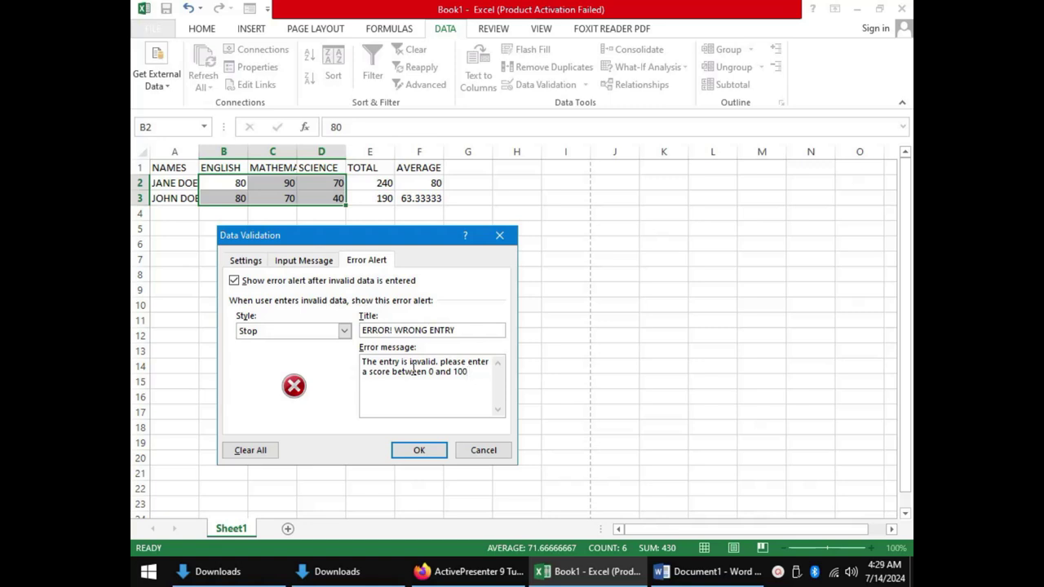
{"action": "left_click", "coordinate": [419, 451]}
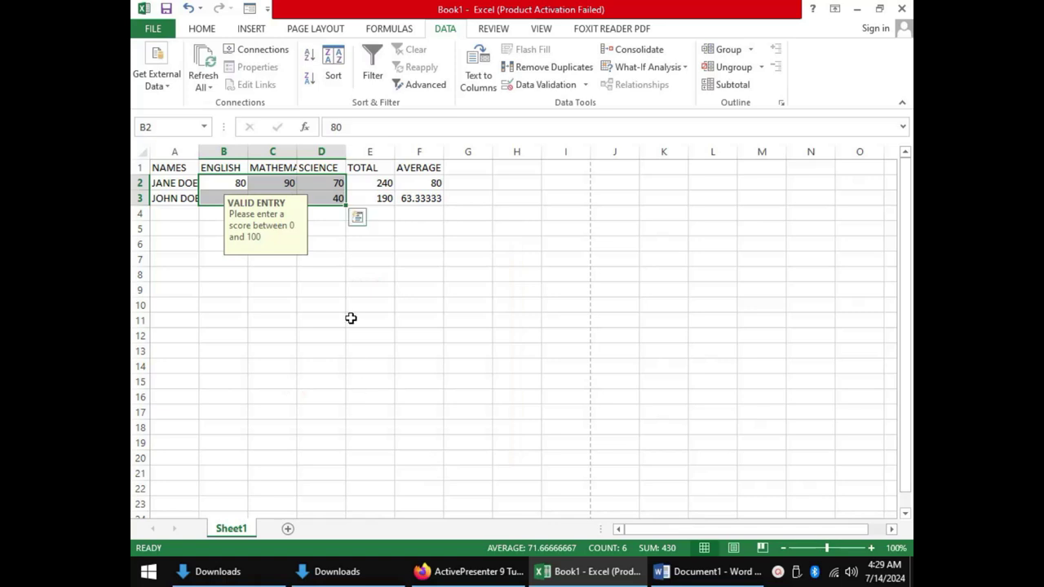
Check the input message on the English and science scores in row 2, and try to enter 200 in D2.
{"action": "left_click", "coordinate": [216, 183]}
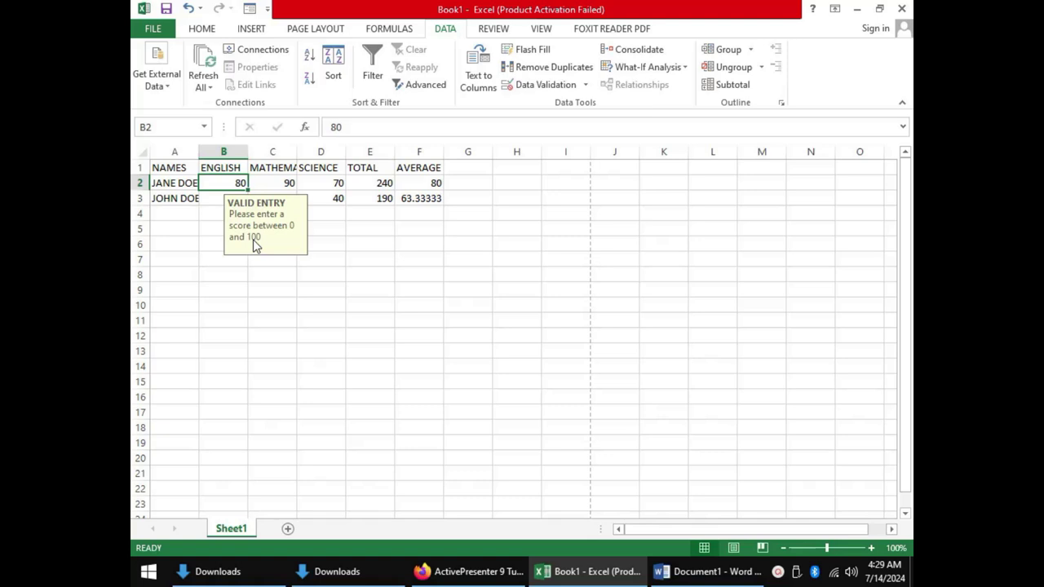
{"action": "left_click", "coordinate": [313, 181]}
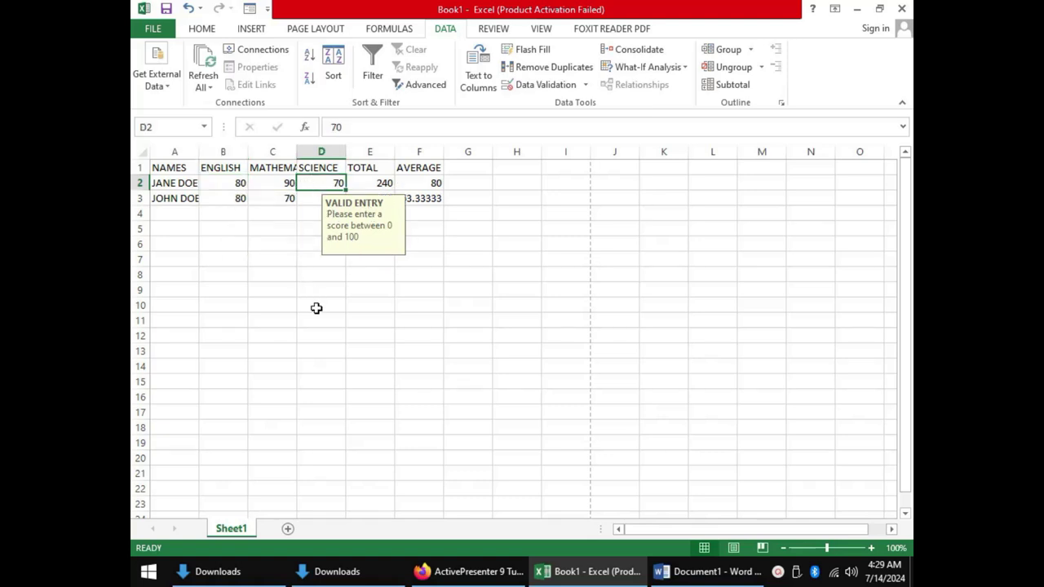
{"action": "type", "text": "200"}
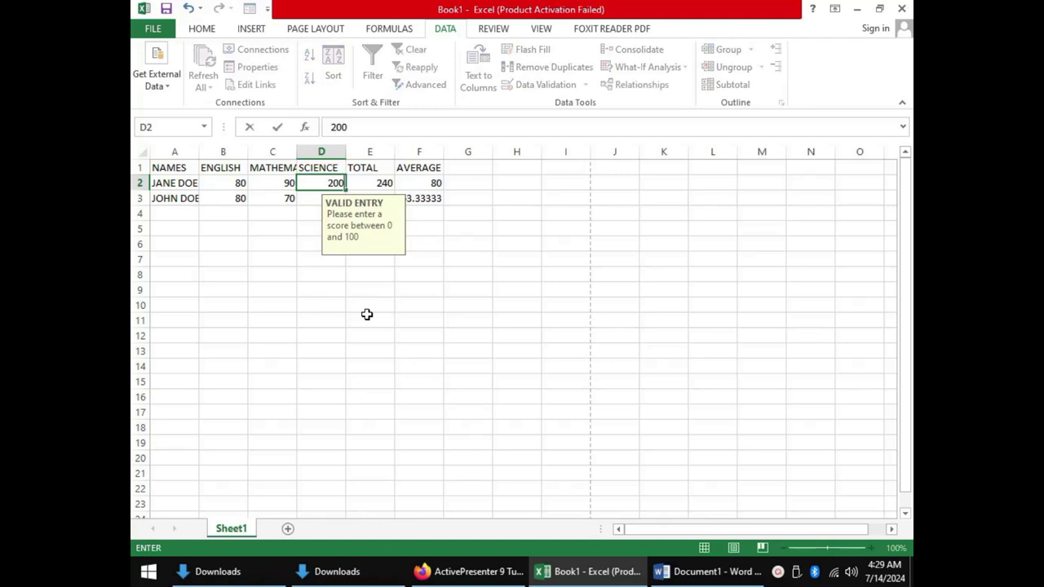
{"action": "key", "text": "Return"}
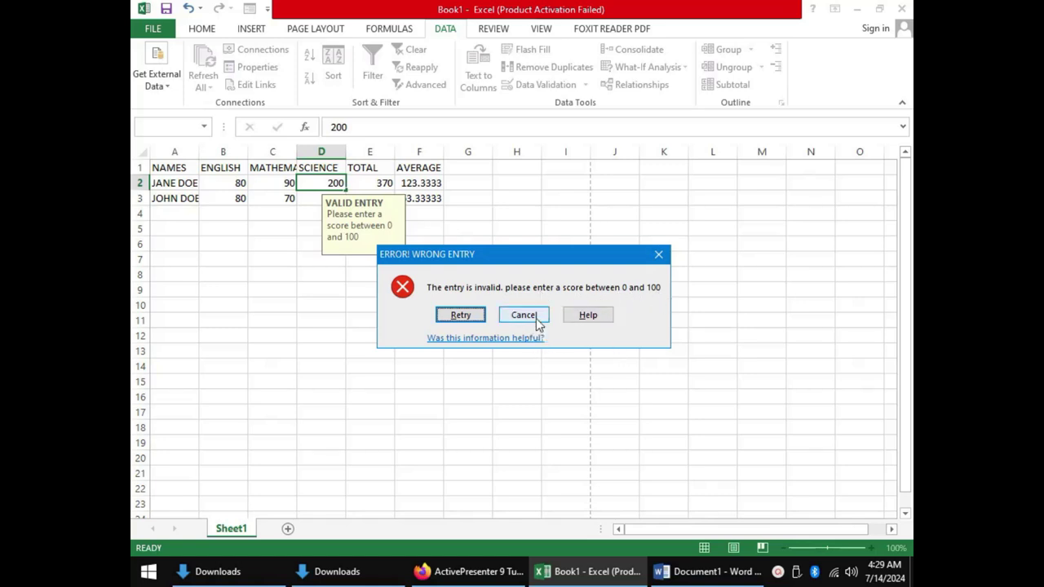
Retry the science score entry in D2 and replace it with 80.
{"action": "left_click", "coordinate": [475, 317]}
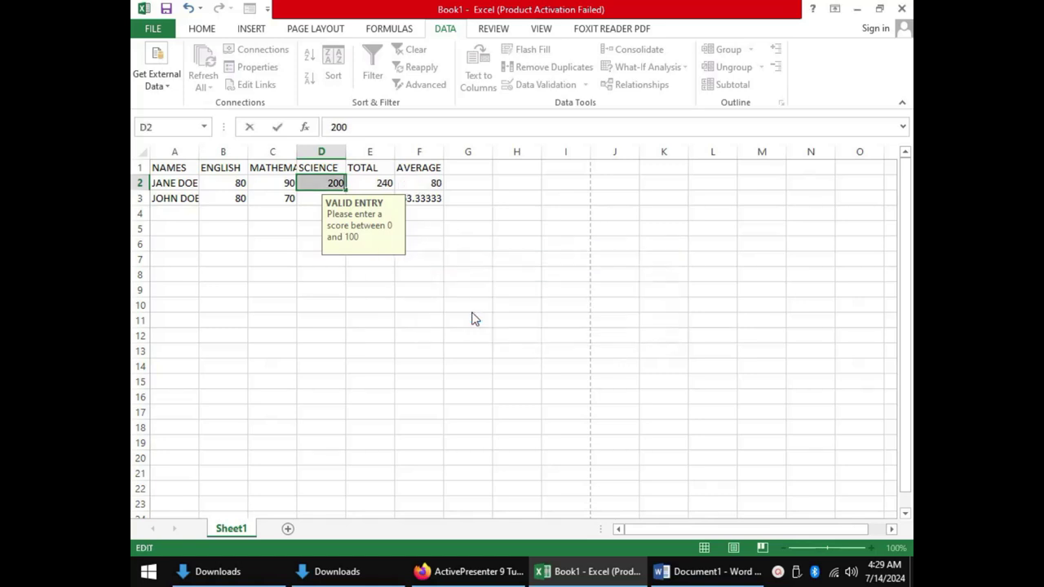
{"action": "key", "text": "BackSpace"}
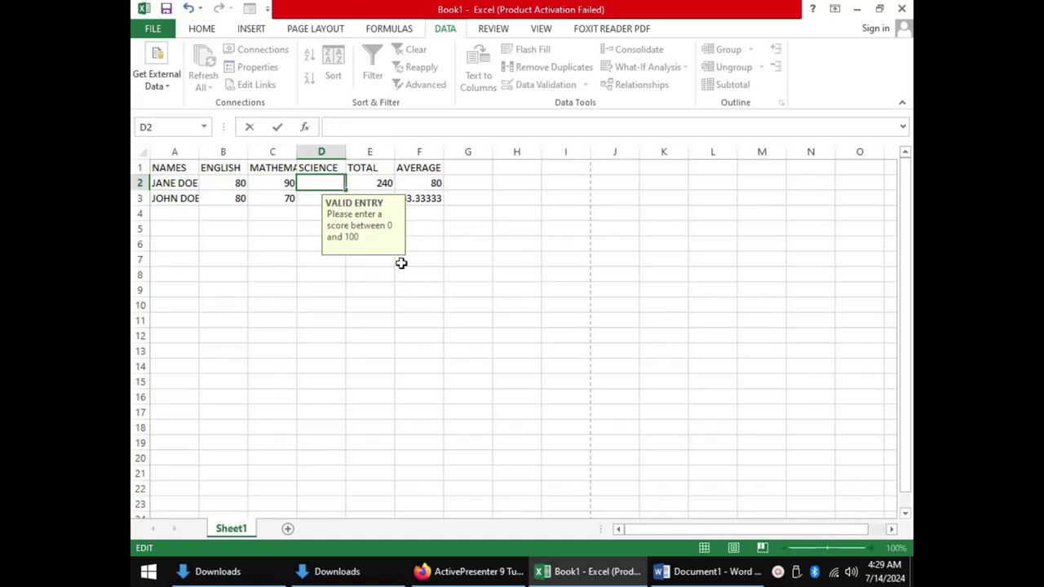
{"action": "type", "text": "80"}
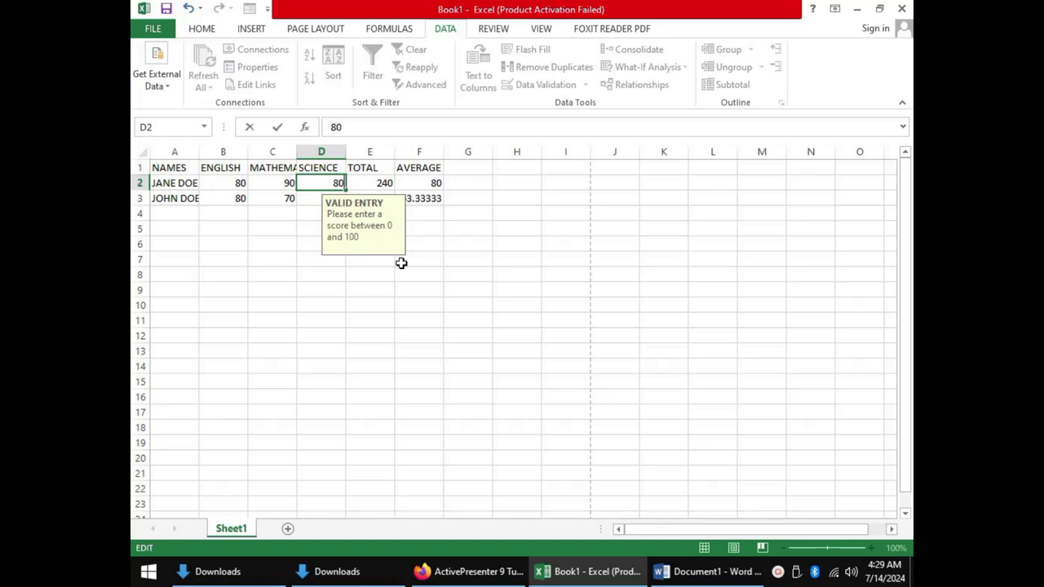